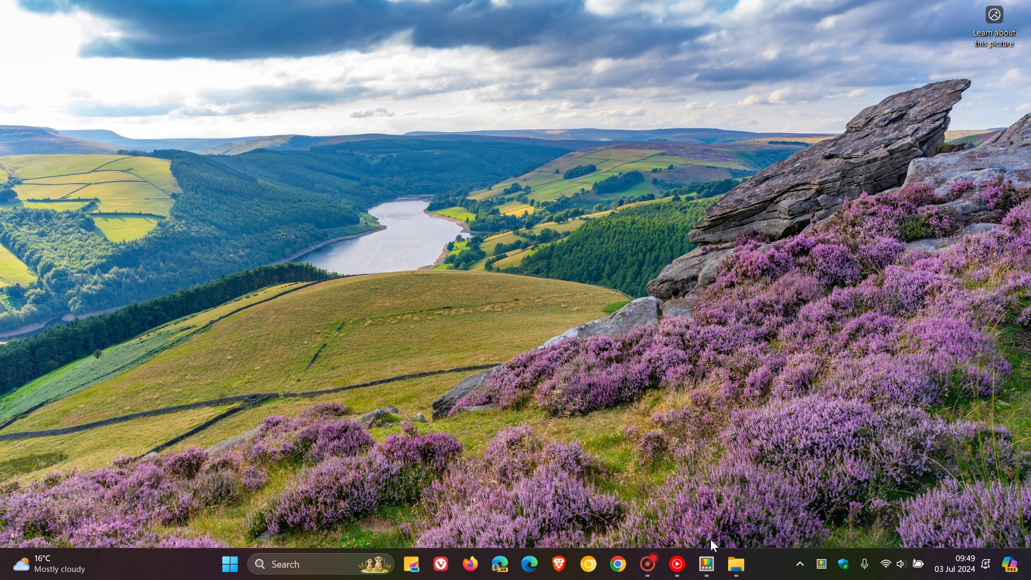
- Open PowerToys Settings from the taskbar icon to reach the General page showing v0.82.0
{"action": "left_click", "coordinate": [707, 564]}
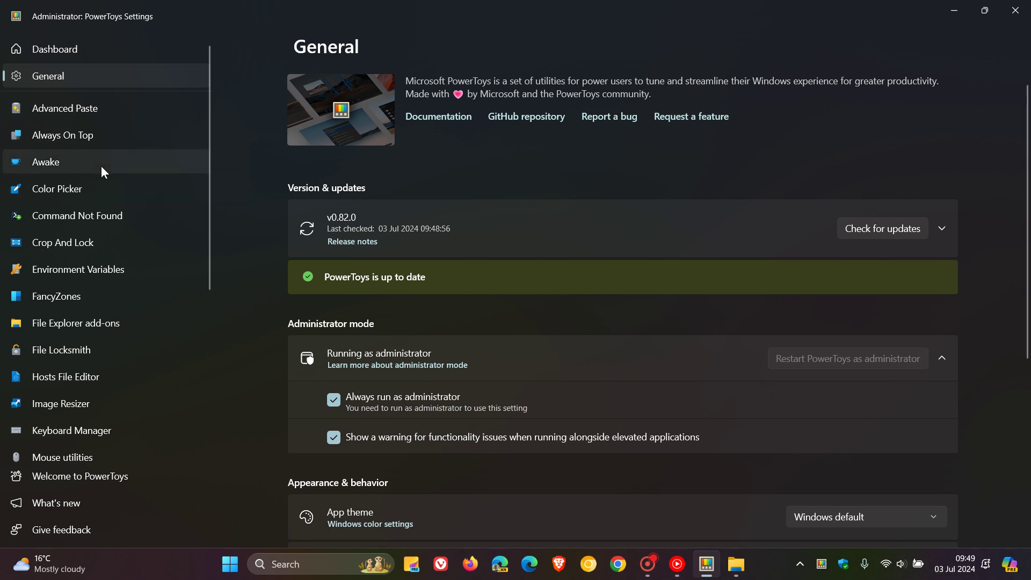
- Browse the utilities list in the left navigation, then switch to the Dashboard of modules
{"action": "scroll", "coordinate": [102, 170], "scroll_direction": "down", "scroll_amount": 5}
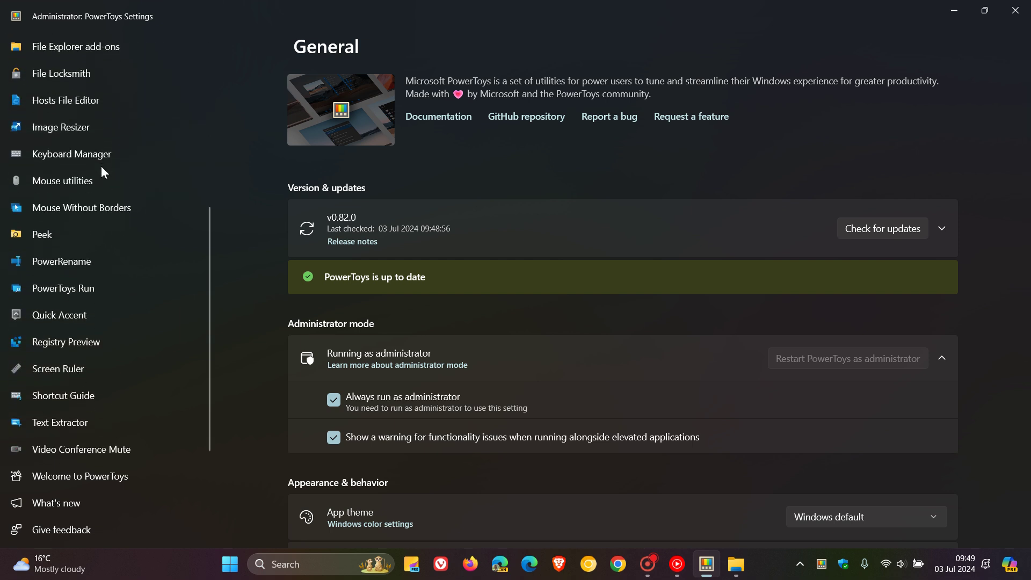
{"action": "scroll", "coordinate": [102, 167], "scroll_direction": "up", "scroll_amount": 5}
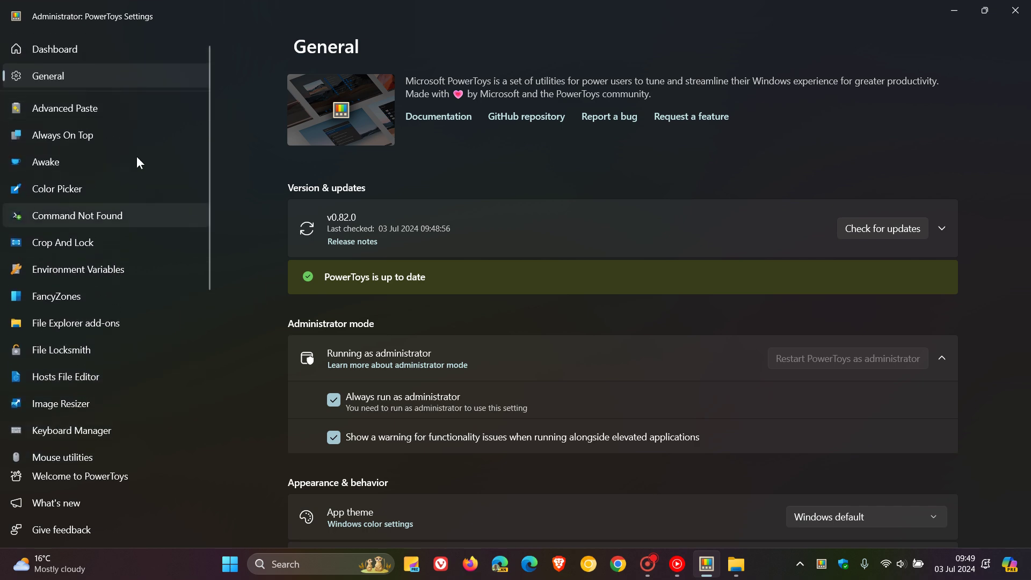
{"action": "scroll", "coordinate": [130, 233], "scroll_direction": "down", "scroll_amount": 5}
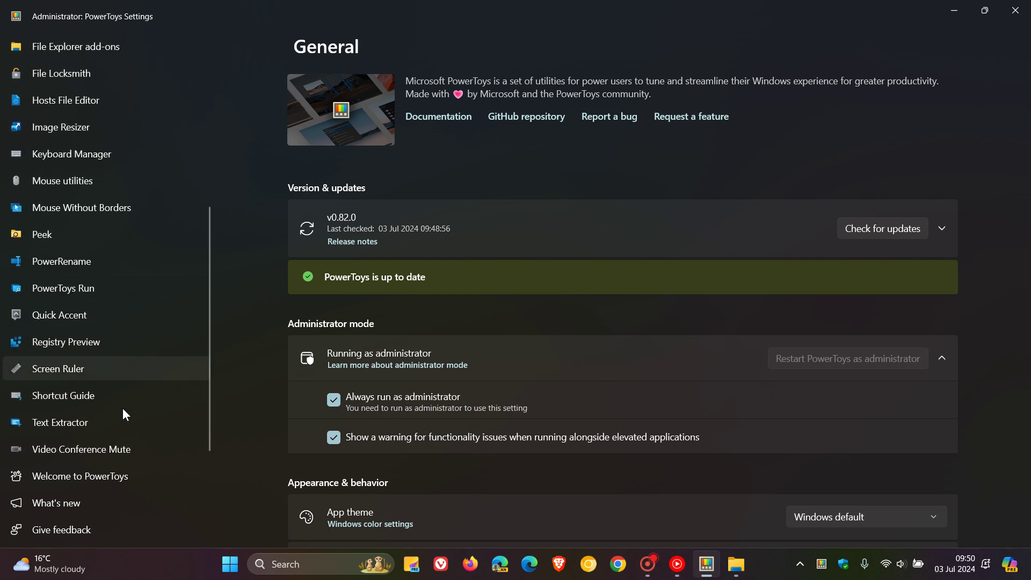
{"action": "scroll", "coordinate": [122, 449], "scroll_direction": "up", "scroll_amount": 2}
{"action": "scroll", "coordinate": [122, 448], "scroll_direction": "up", "scroll_amount": 1}
{"action": "scroll", "coordinate": [122, 449], "scroll_direction": "up", "scroll_amount": 2}
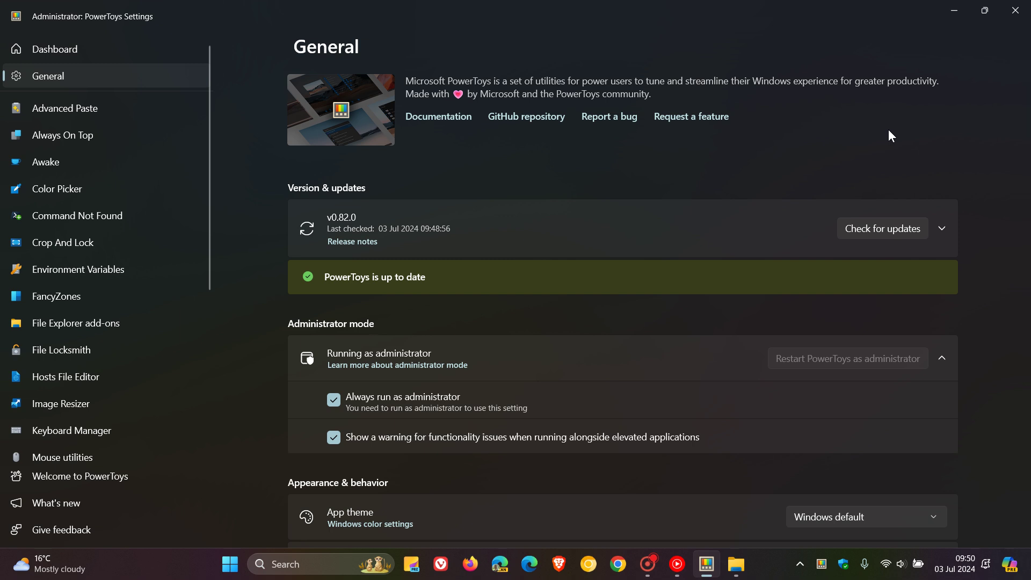
{"action": "left_click", "coordinate": [127, 49]}
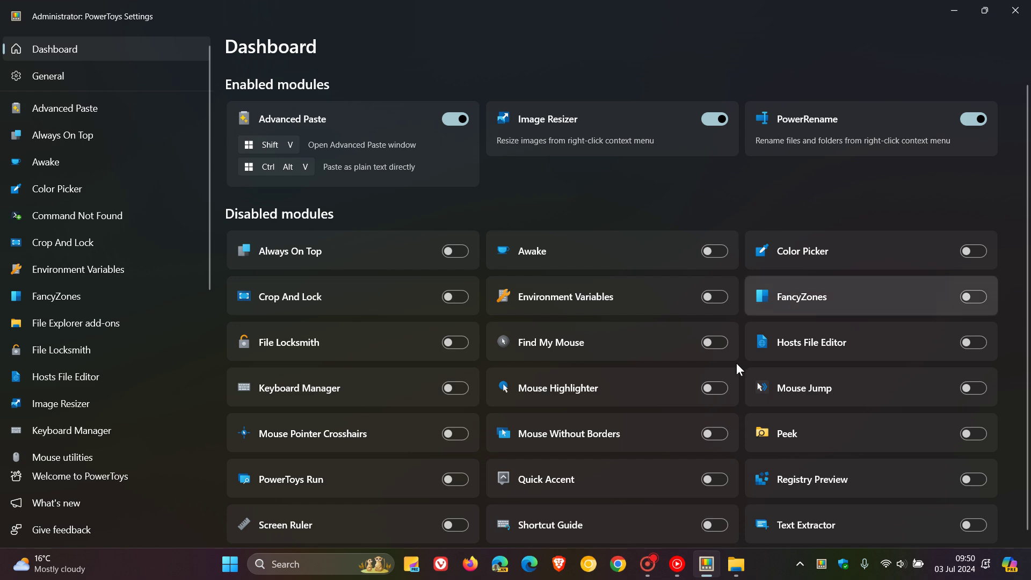
{"action": "left_click", "coordinate": [736, 564]}
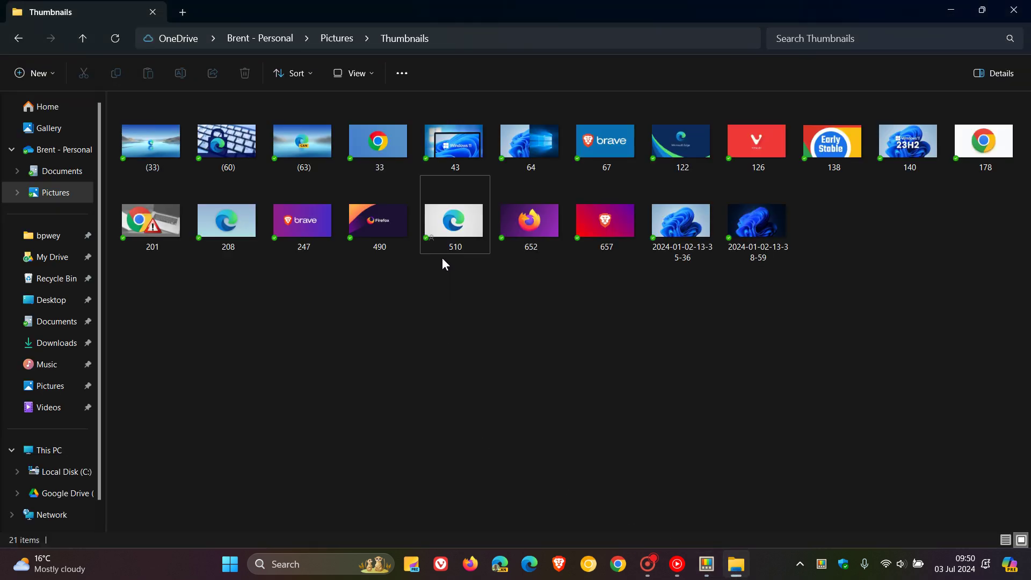
{"action": "right_click", "coordinate": [448, 229]}
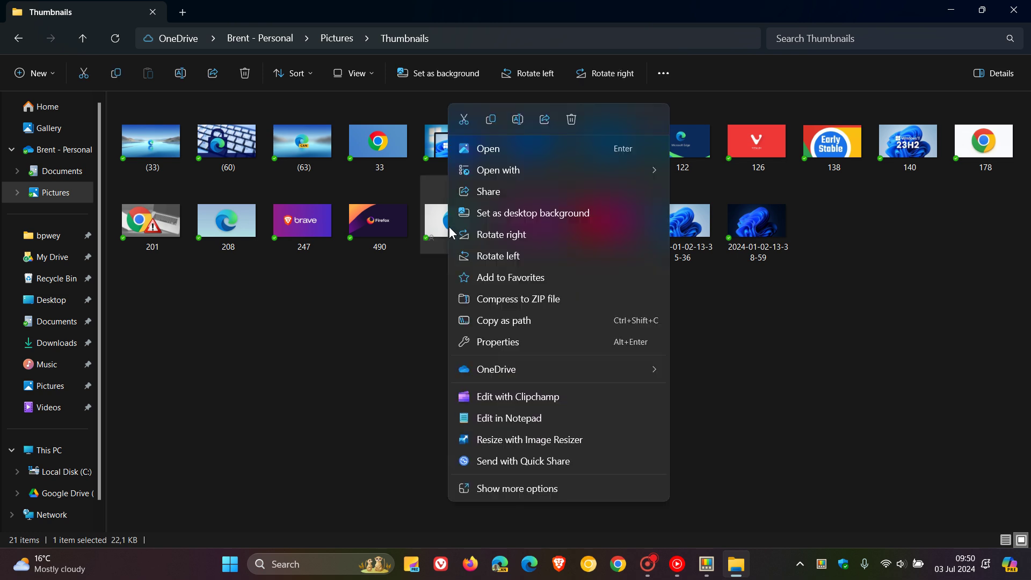
{"action": "left_click", "coordinate": [558, 488]}
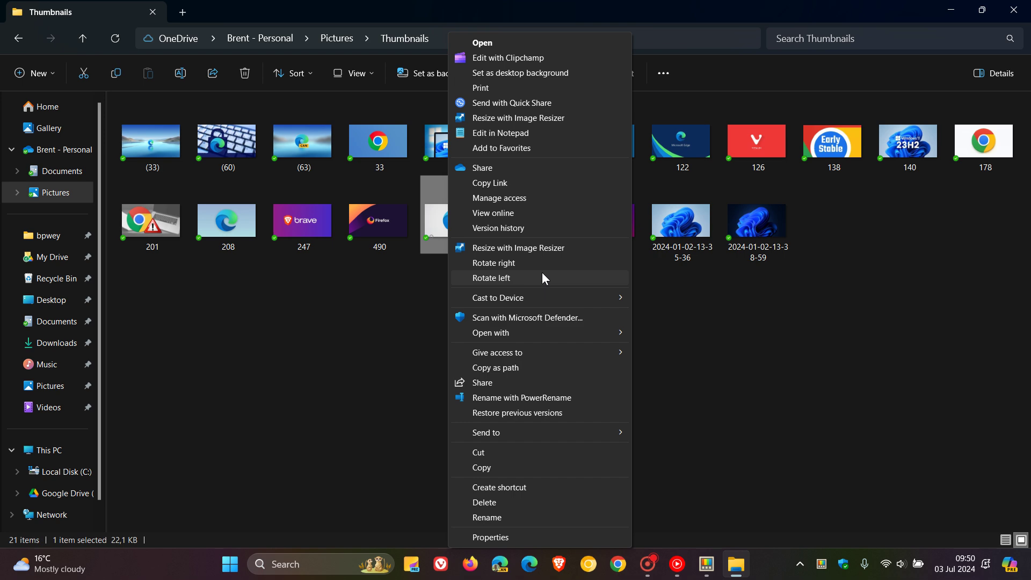
{"action": "left_click", "coordinate": [530, 397]}
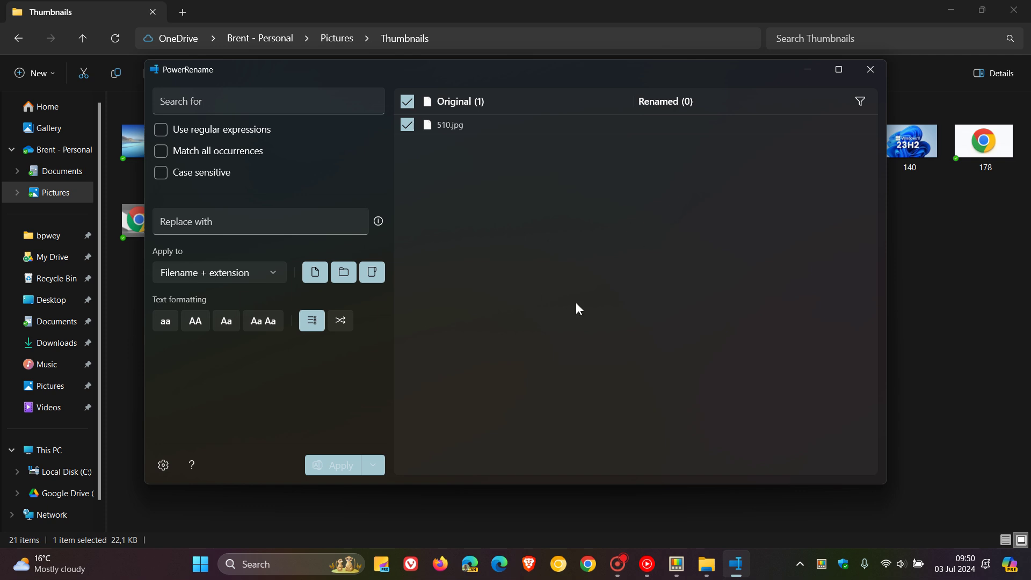
{"action": "left_click", "coordinate": [872, 71]}
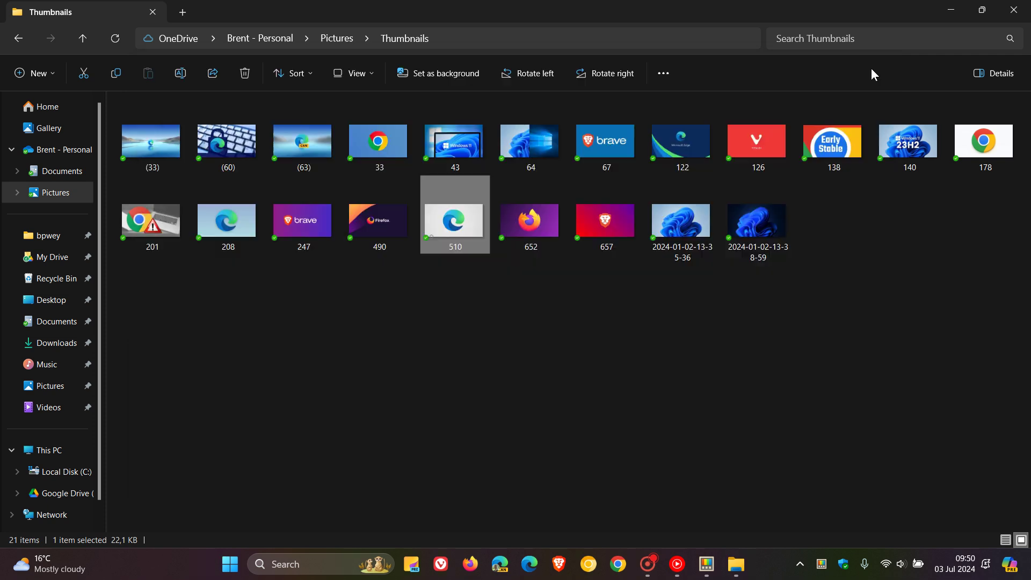
- Minimize File Explorer and open the Advanced Paste settings page from its Dashboard card
{"action": "left_click", "coordinate": [953, 12]}
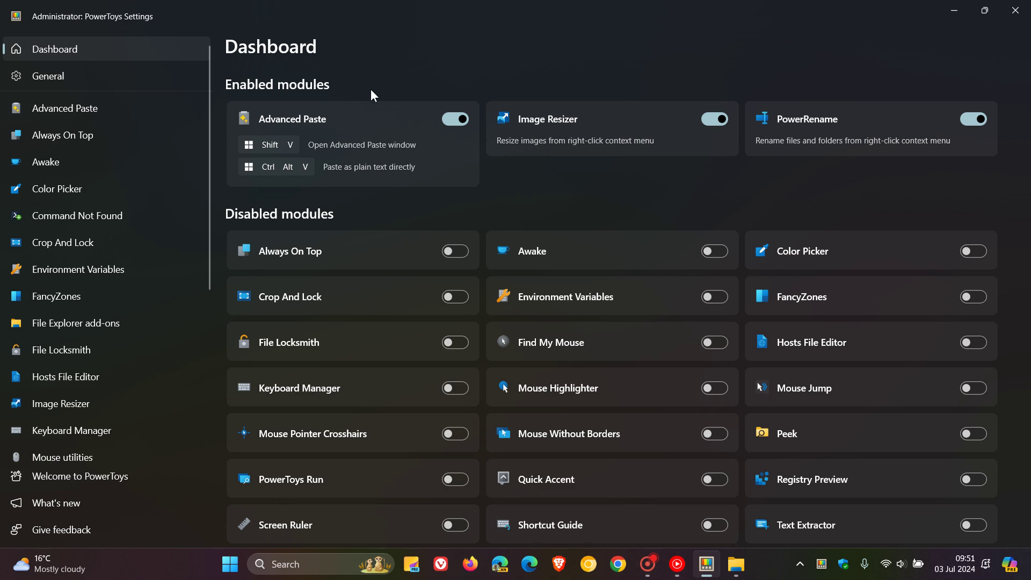
{"action": "left_click", "coordinate": [387, 122]}
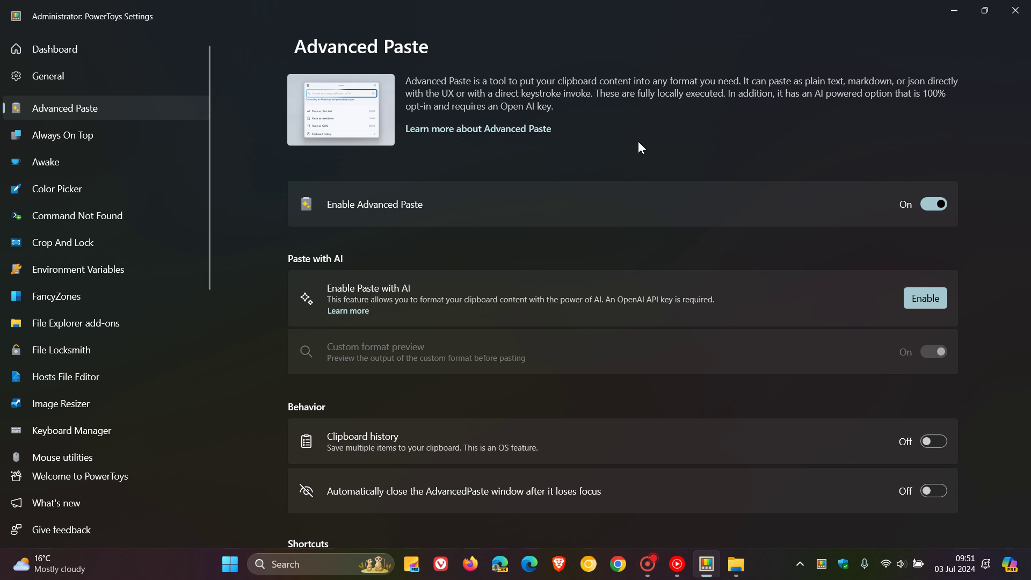
- Bring up the Advanced Paste window with Win+Shift+V, close it, and return to General settings
{"action": "key", "text": "super+shift+v"}
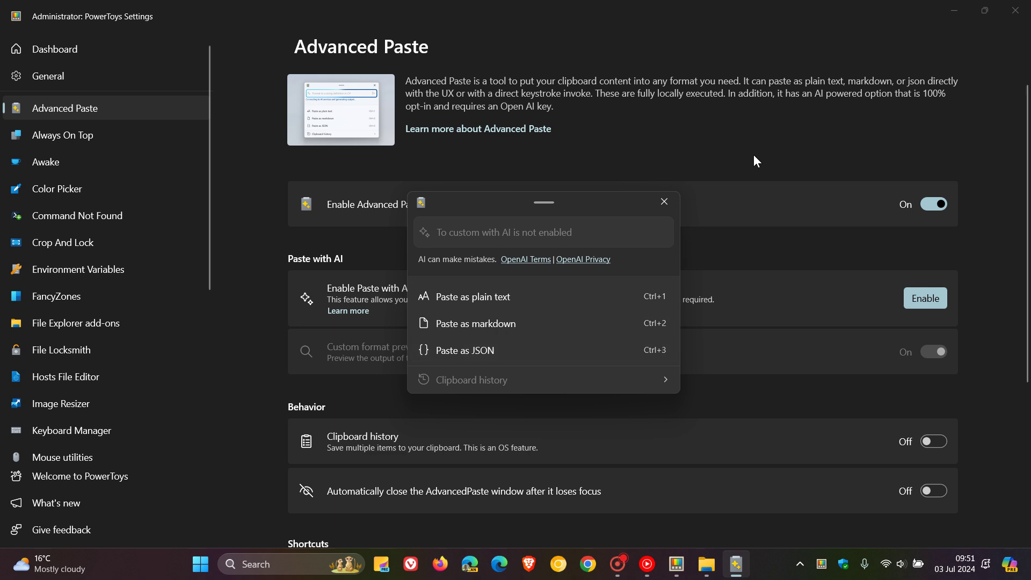
{"action": "left_click", "coordinate": [664, 213]}
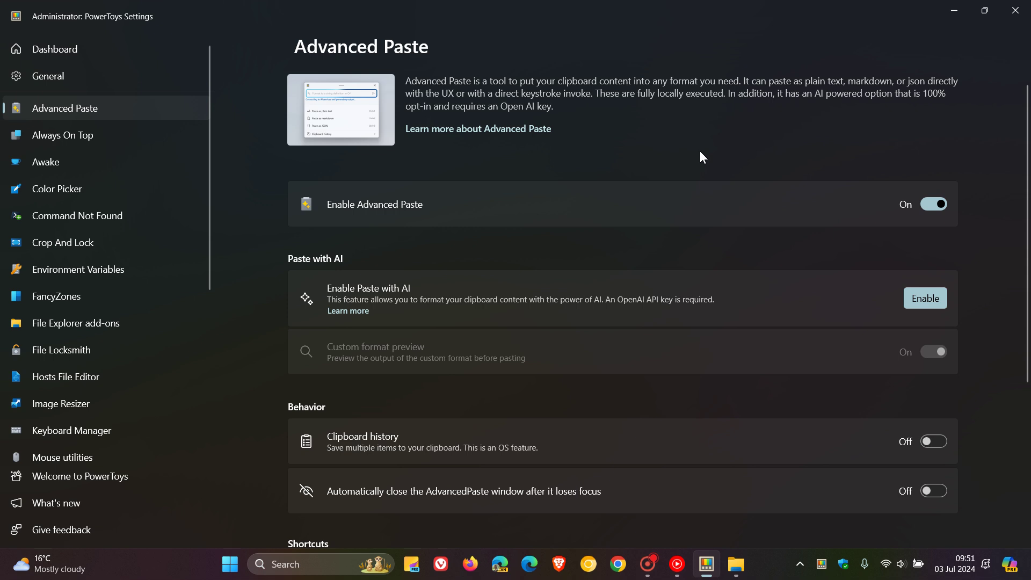
{"action": "left_click", "coordinate": [101, 76]}
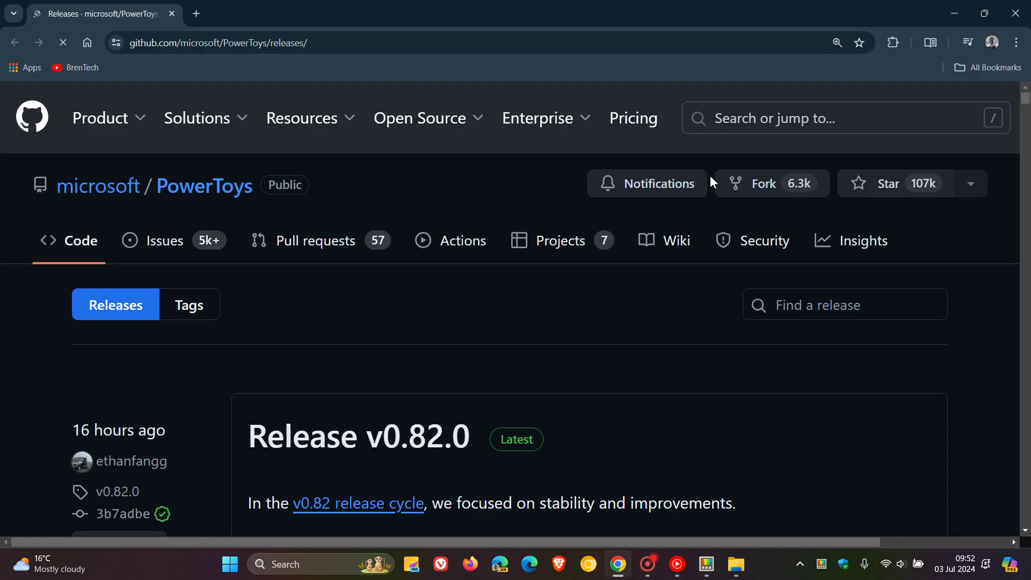
- Scroll through the v0.82.0 release notes down to the Documentation and Development sections
{"action": "scroll", "coordinate": [669, 246], "scroll_direction": "down", "scroll_amount": 3}
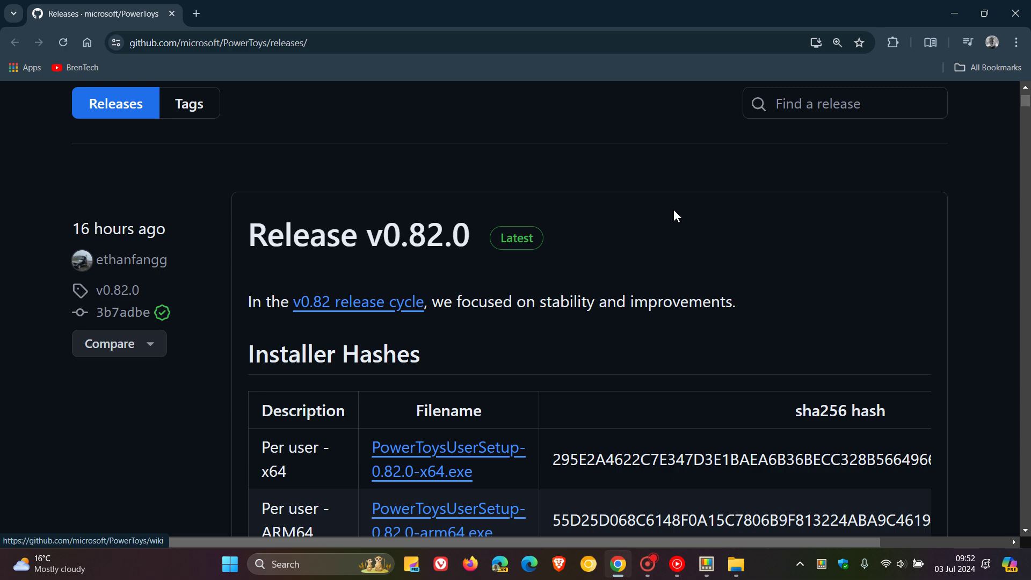
{"action": "scroll", "coordinate": [675, 215], "scroll_direction": "down", "scroll_amount": 10}
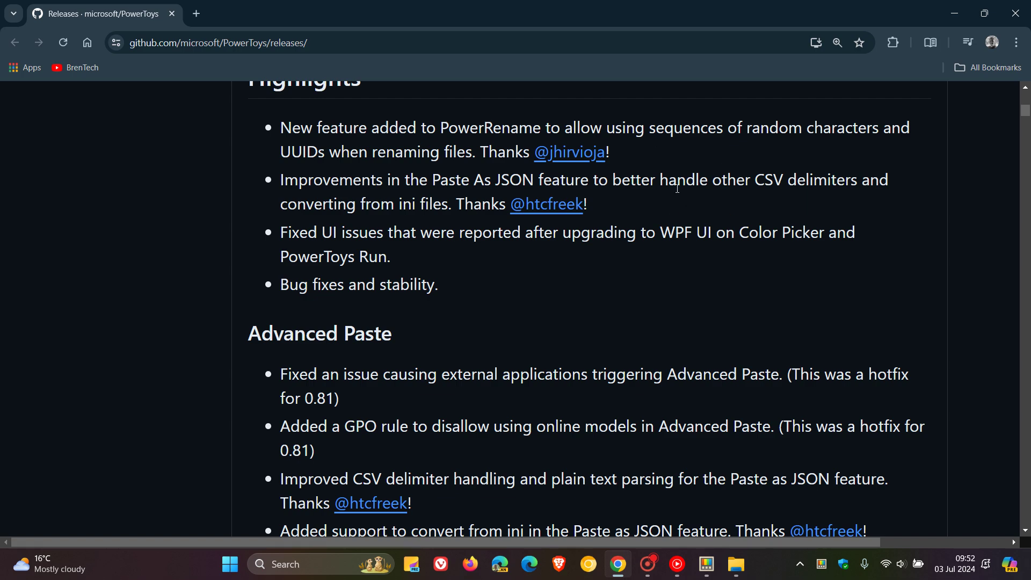
{"action": "scroll", "coordinate": [713, 188], "scroll_direction": "down", "scroll_amount": 9}
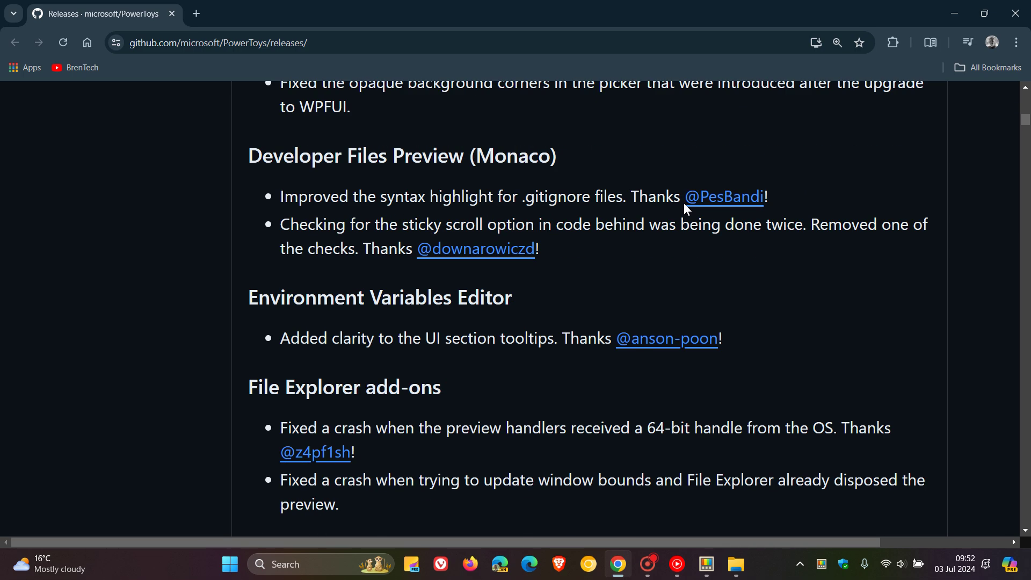
{"action": "scroll", "coordinate": [685, 205], "scroll_direction": "down", "scroll_amount": 11}
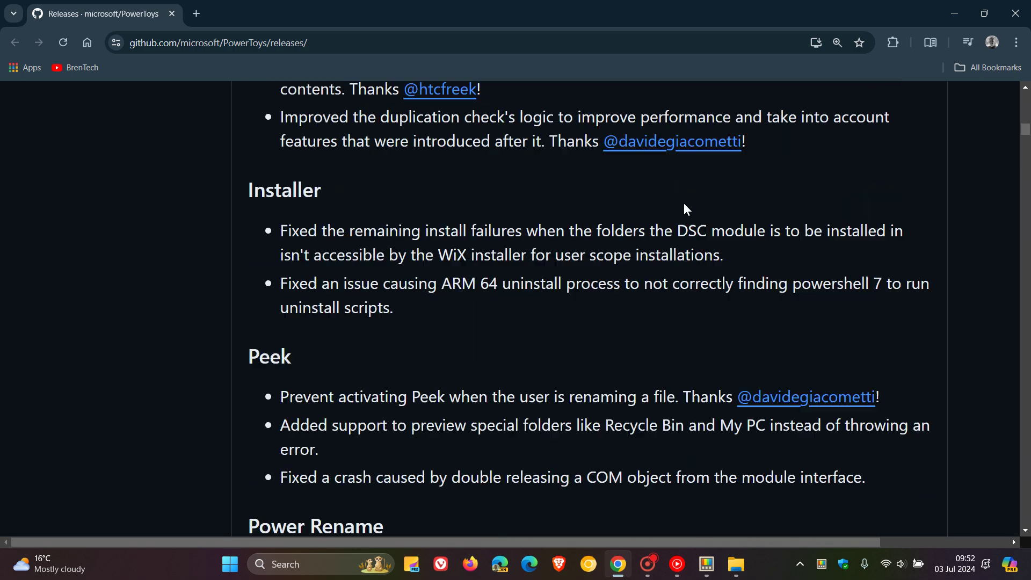
{"action": "scroll", "coordinate": [684, 202], "scroll_direction": "down", "scroll_amount": 8}
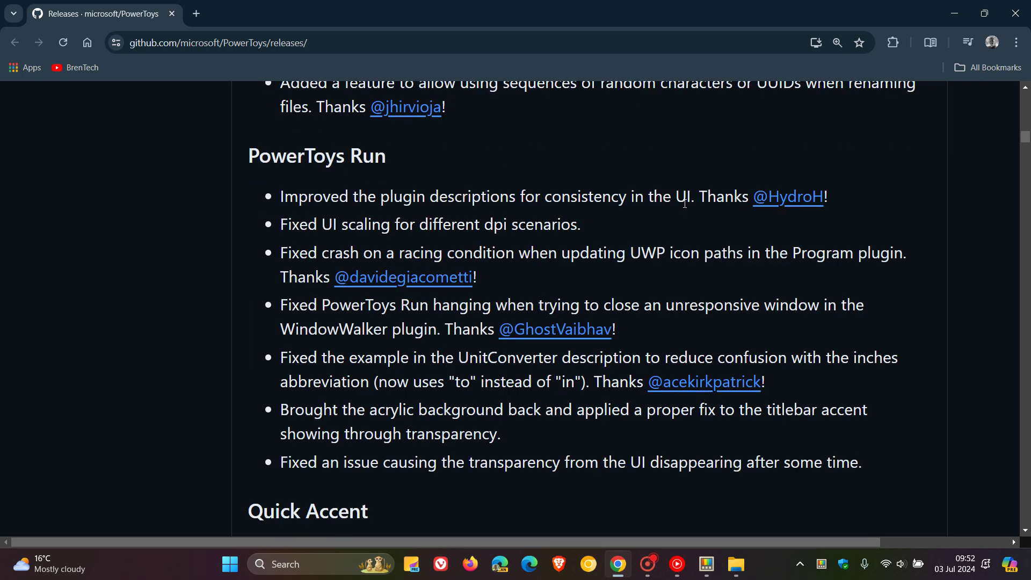
{"action": "scroll", "coordinate": [684, 204], "scroll_direction": "down", "scroll_amount": 10}
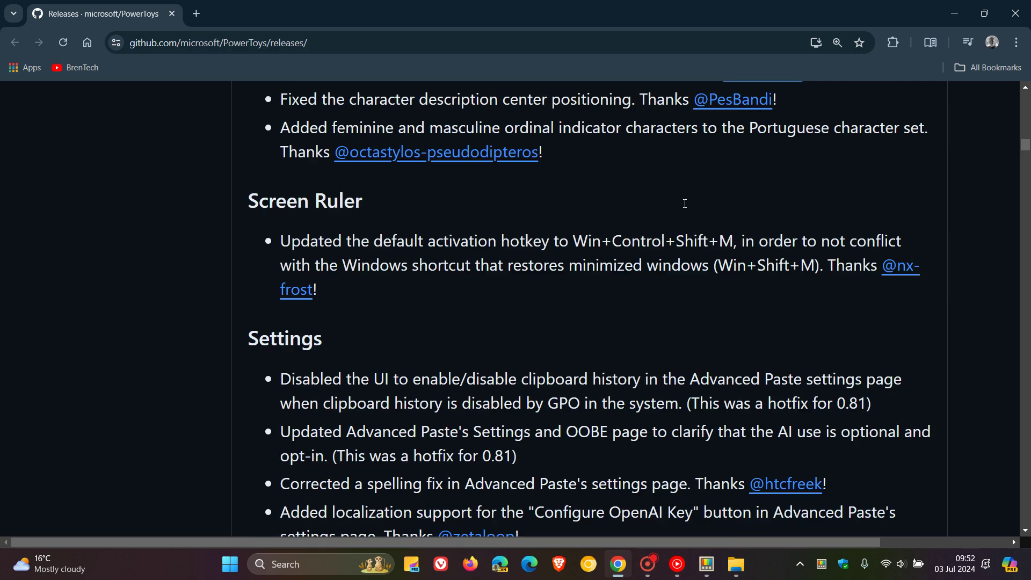
{"action": "scroll", "coordinate": [684, 205], "scroll_direction": "down", "scroll_amount": 3}
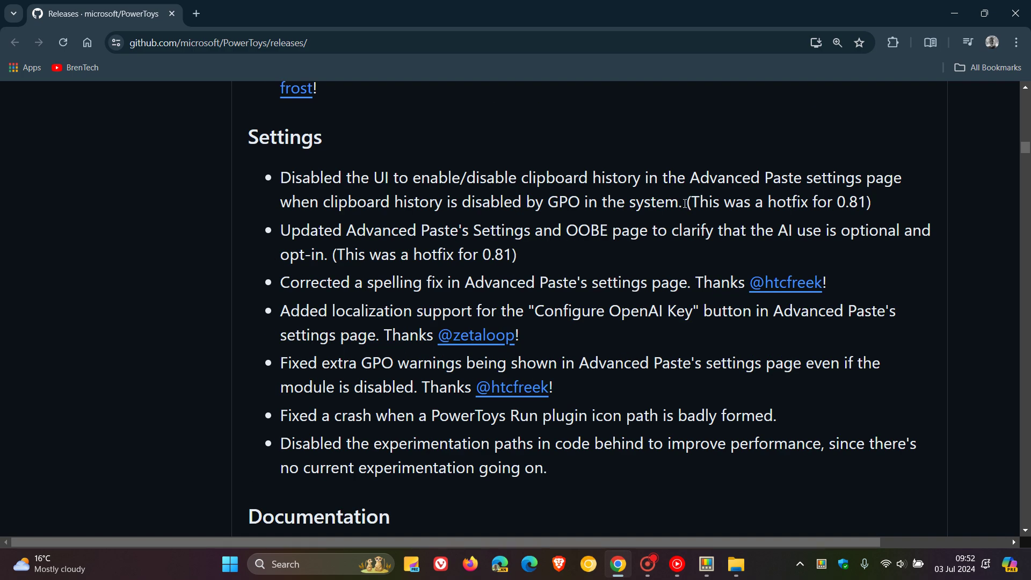
{"action": "scroll", "coordinate": [684, 203], "scroll_direction": "down", "scroll_amount": 9}
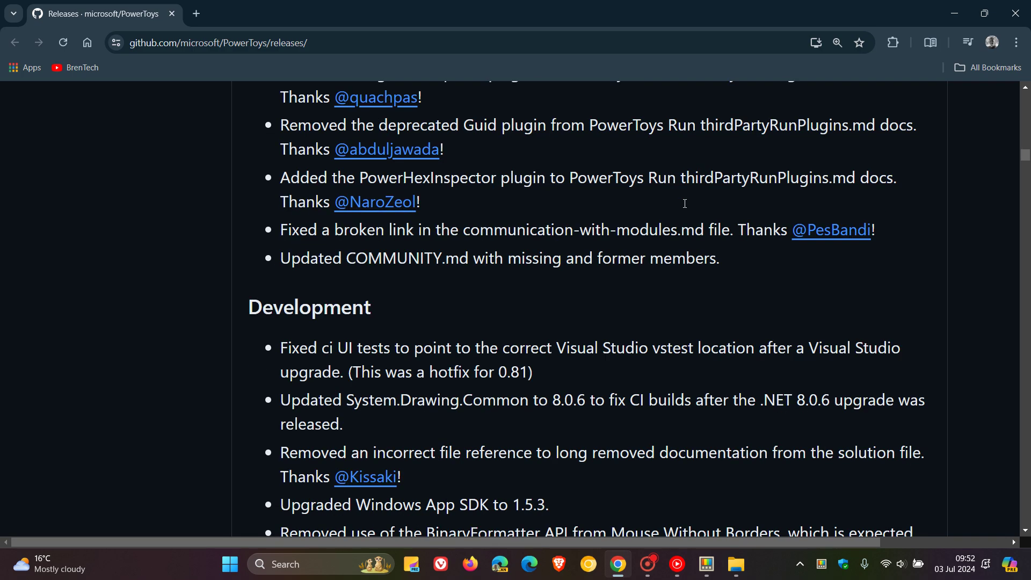
- Minimize the browser, review the Dashboard of modules again, then minimize PowerToys Settings
{"action": "left_click", "coordinate": [1015, 14]}
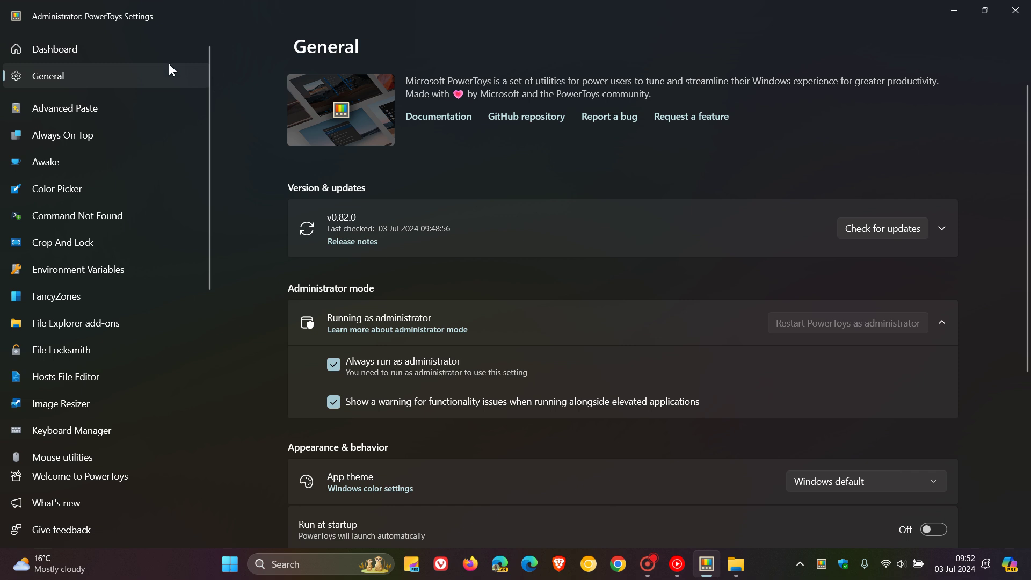
{"action": "left_click", "coordinate": [147, 50]}
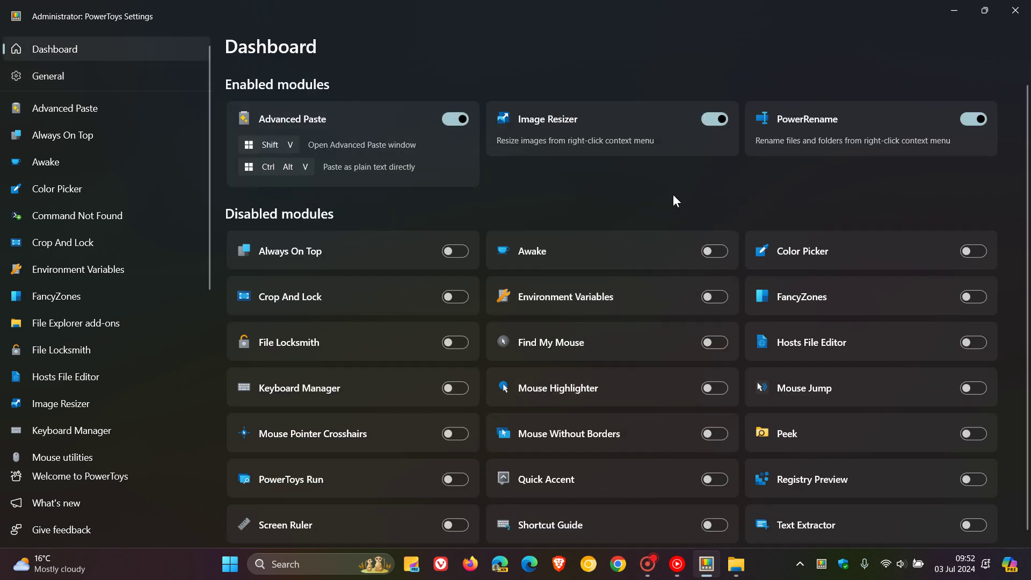
{"action": "scroll", "coordinate": [673, 196], "scroll_direction": "down", "scroll_amount": 1}
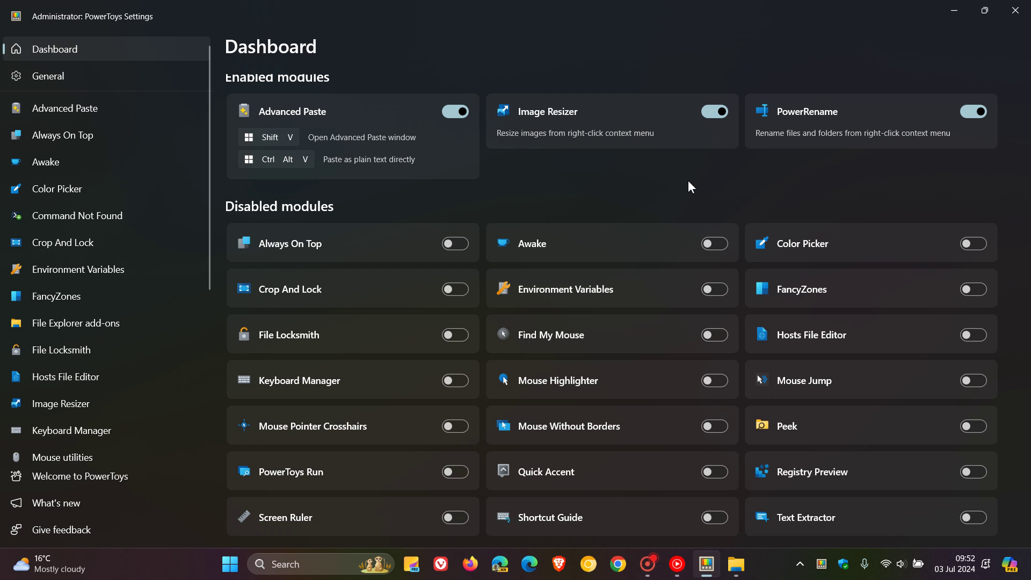
{"action": "left_click", "coordinate": [955, 12]}
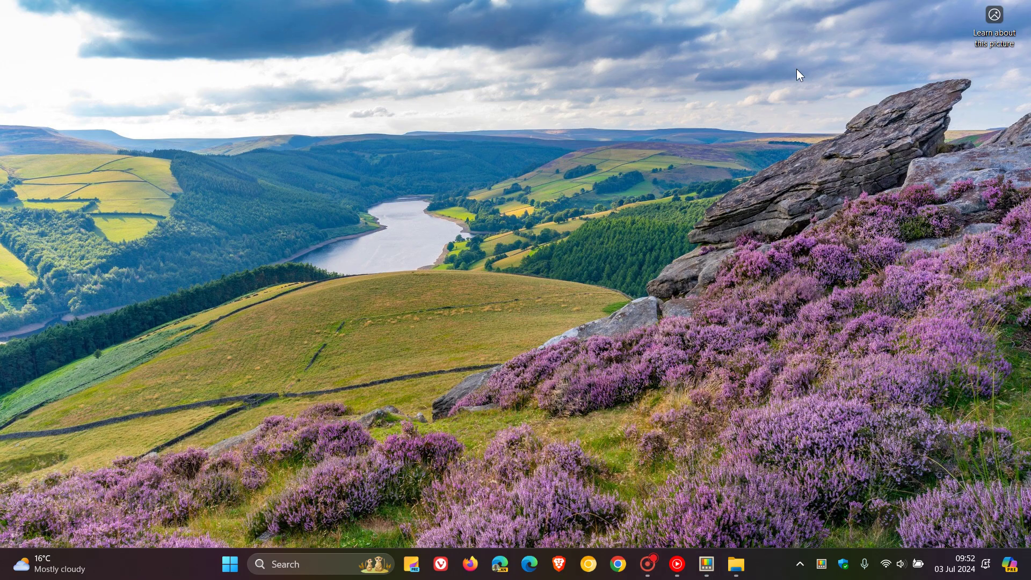